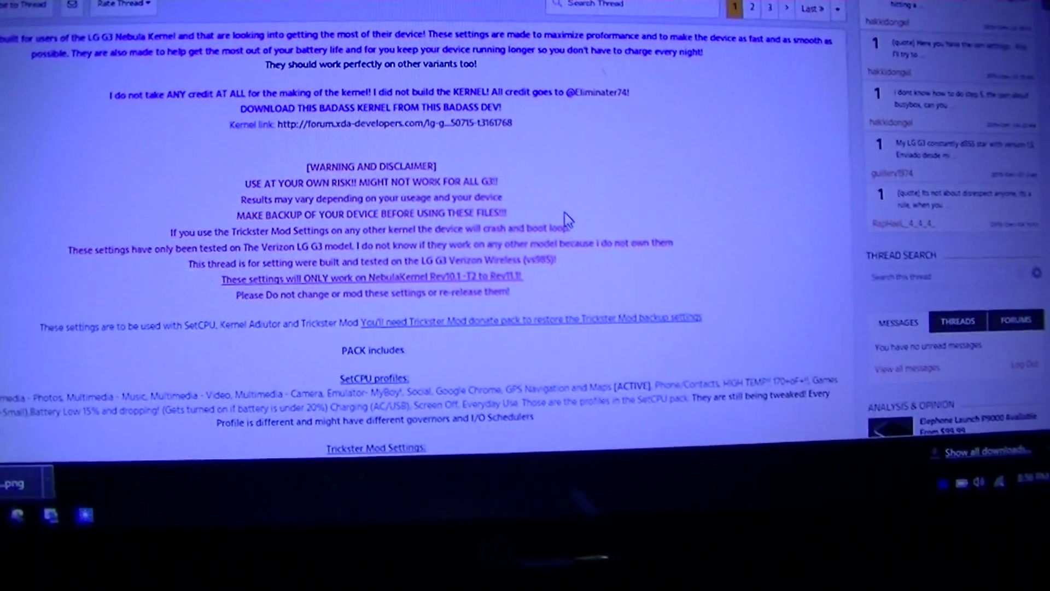
scroll(566, 220, "down", 1)
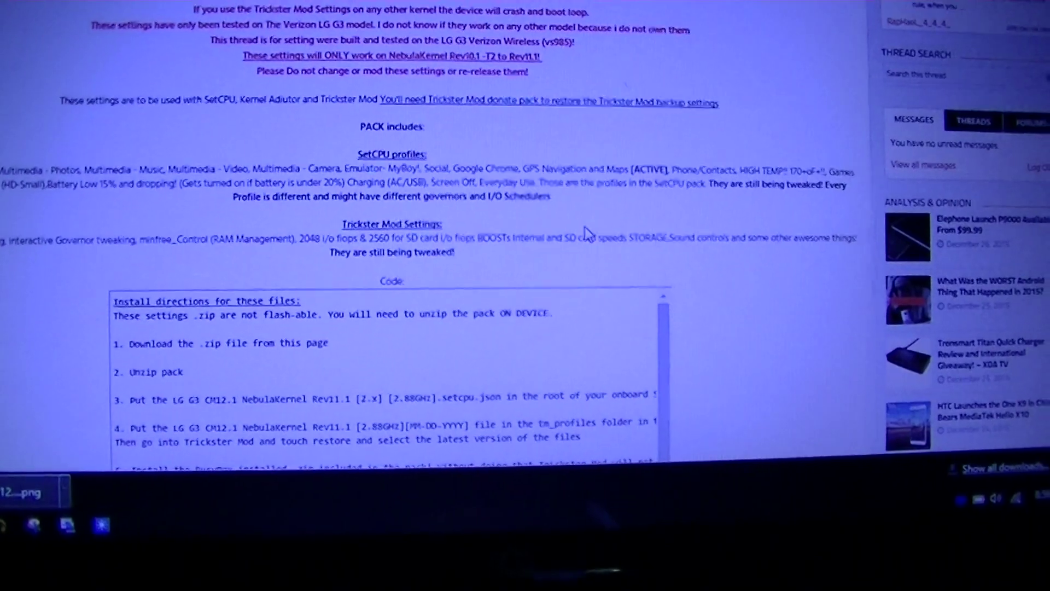
scroll(786, 176, "down", 3)
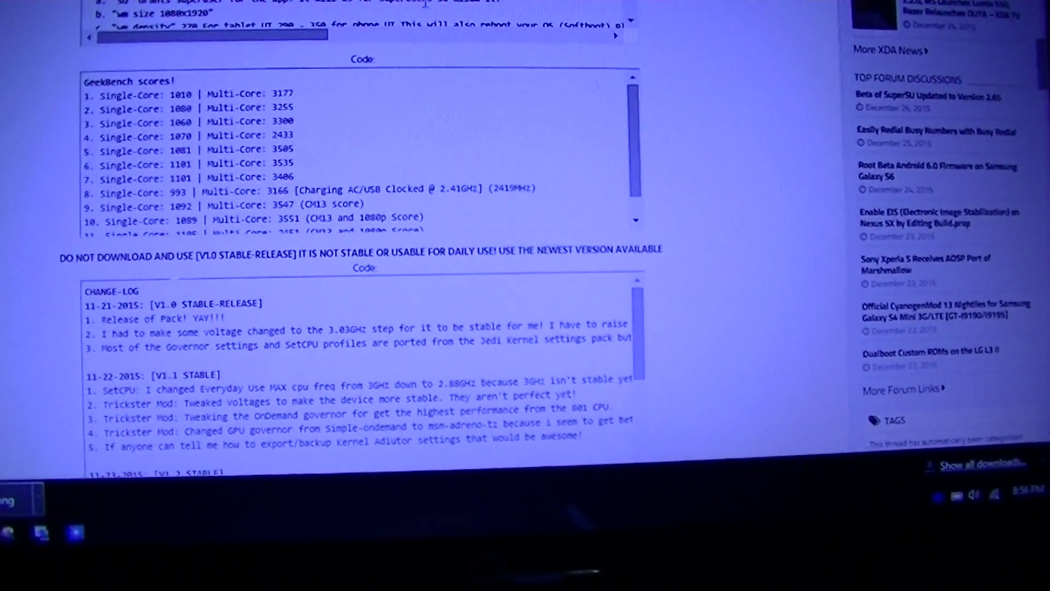
scroll(437, 169, "down", 1)
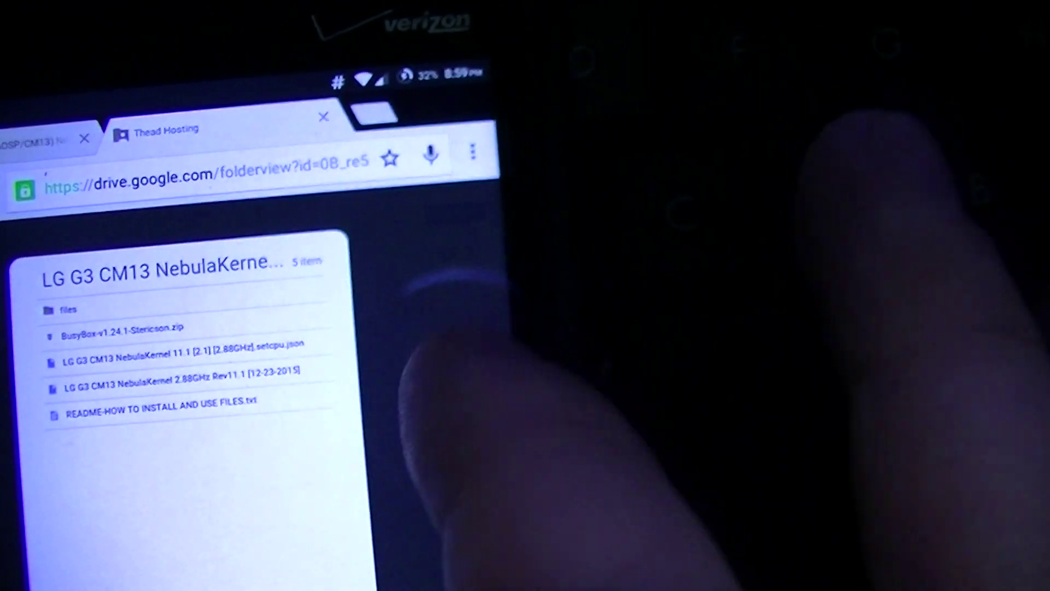
- Open the NebulaKernel 2.88GHz Rev11.1 folder in Google Drive's full list view
left_click(320, 493)
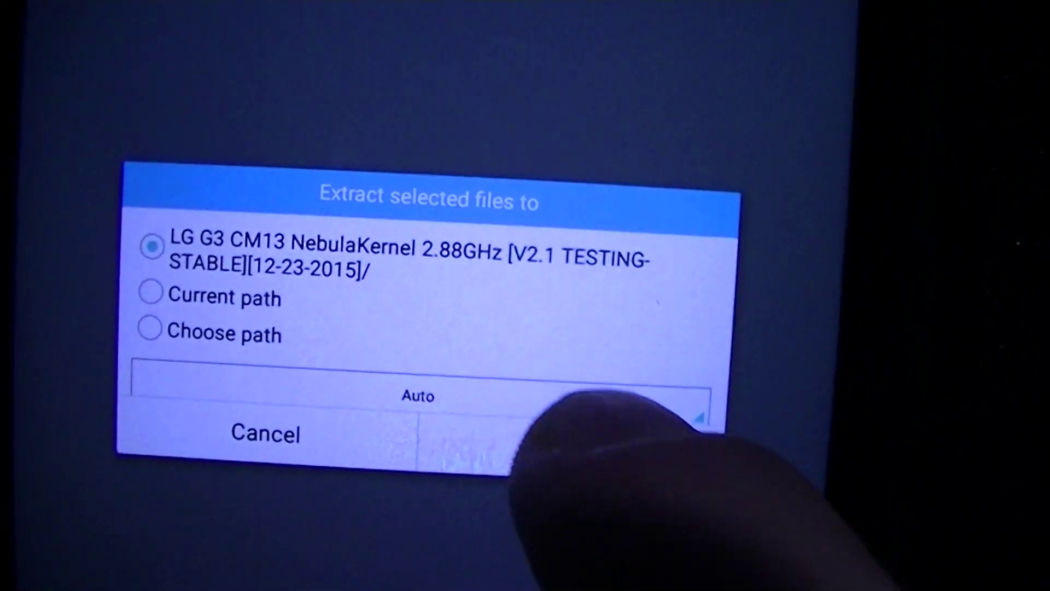
- Extract the NebulaKernel zip into its own Download subfolder and open that folder
left_click(598, 429)
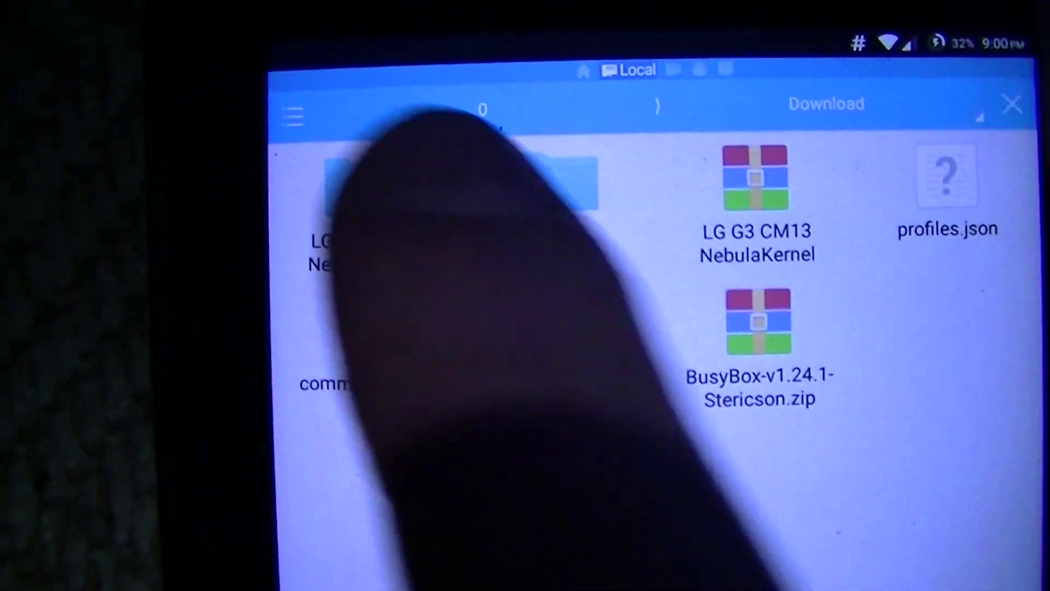
left_click(401, 205)
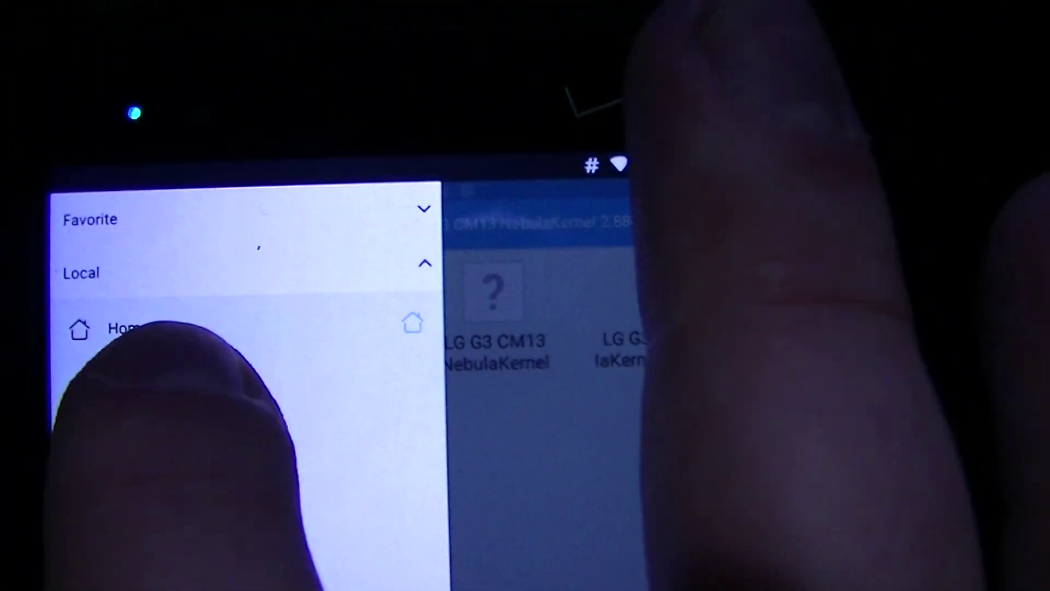
- Place the Nebula 11.1 setcpu.json in the sdcard root, then return to the home screen
left_click(165, 386)
scroll(378, 369, "down", 2)
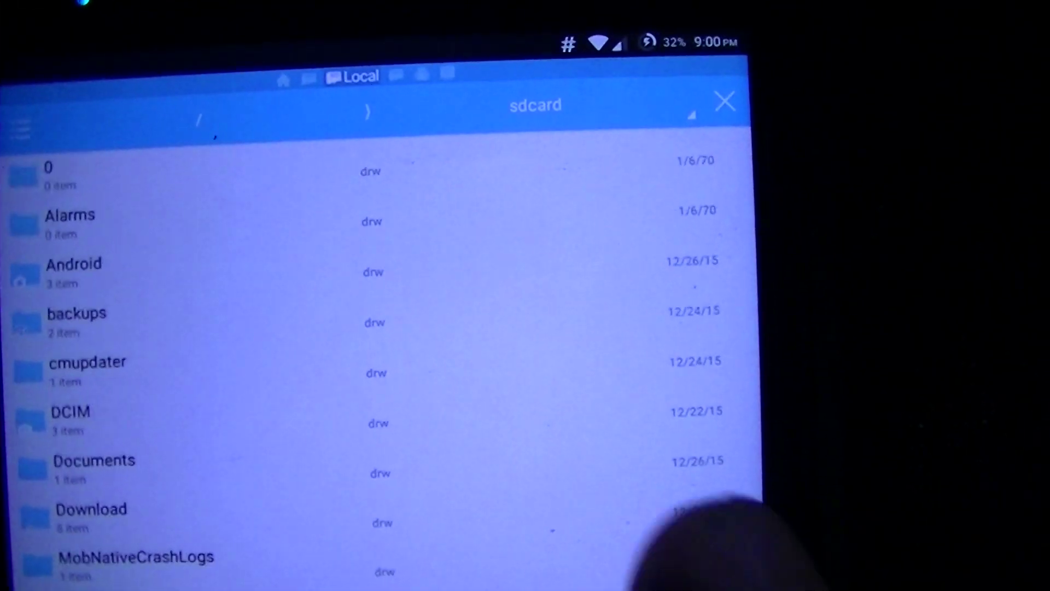
scroll(378, 328, "down", 5)
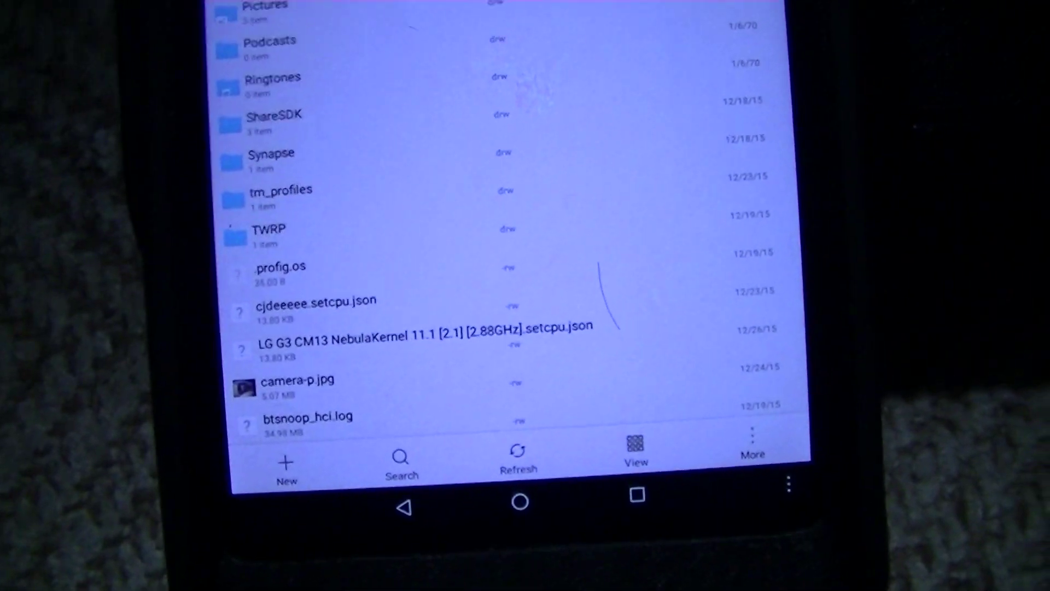
left_click(582, 496)
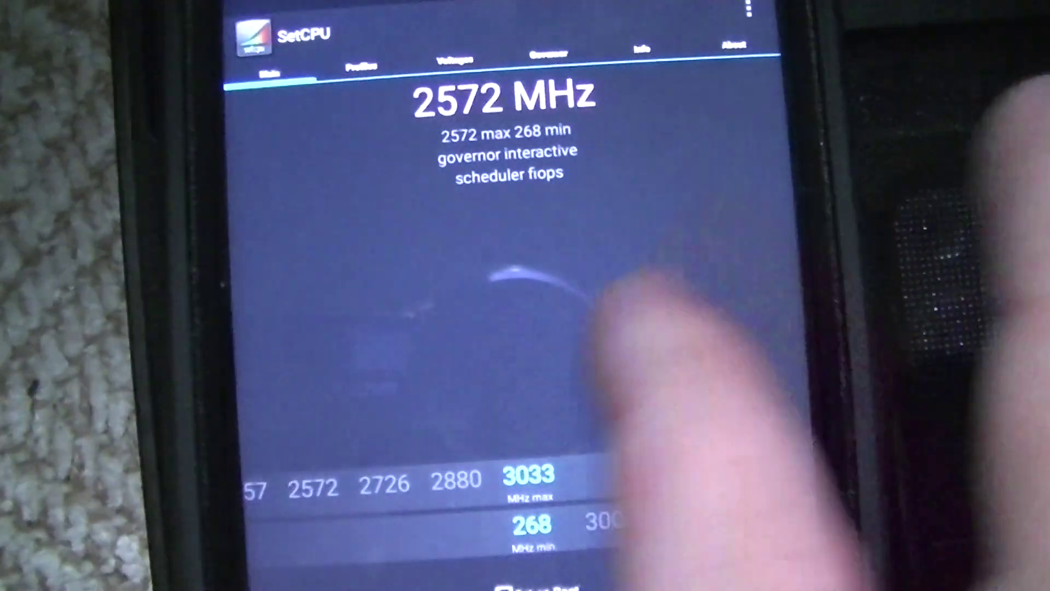
- Show SetCPU's Profiles list and its overflow menu containing Restore
left_click(340, 74)
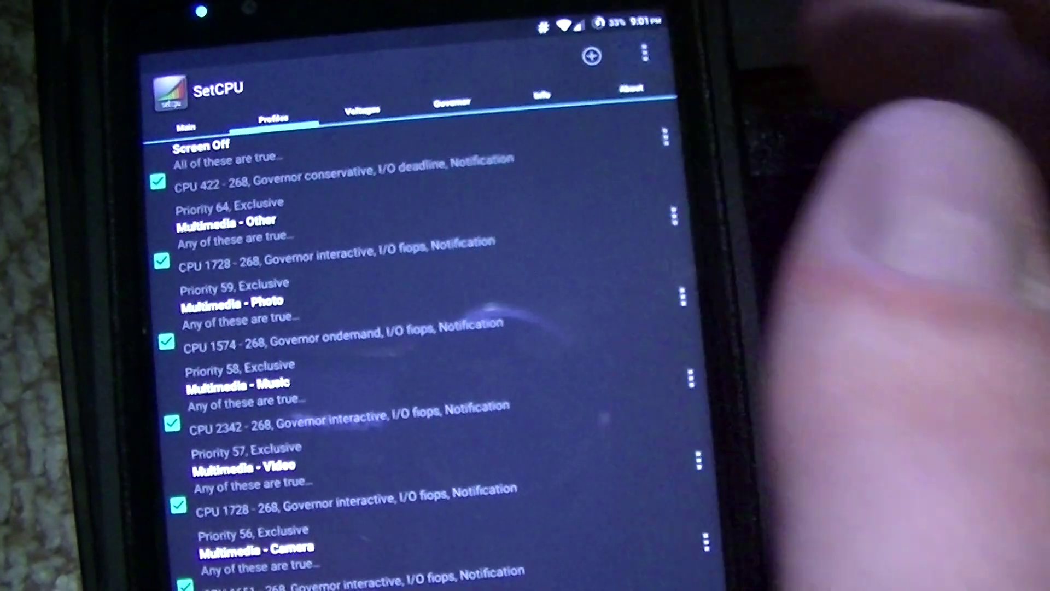
left_click(645, 54)
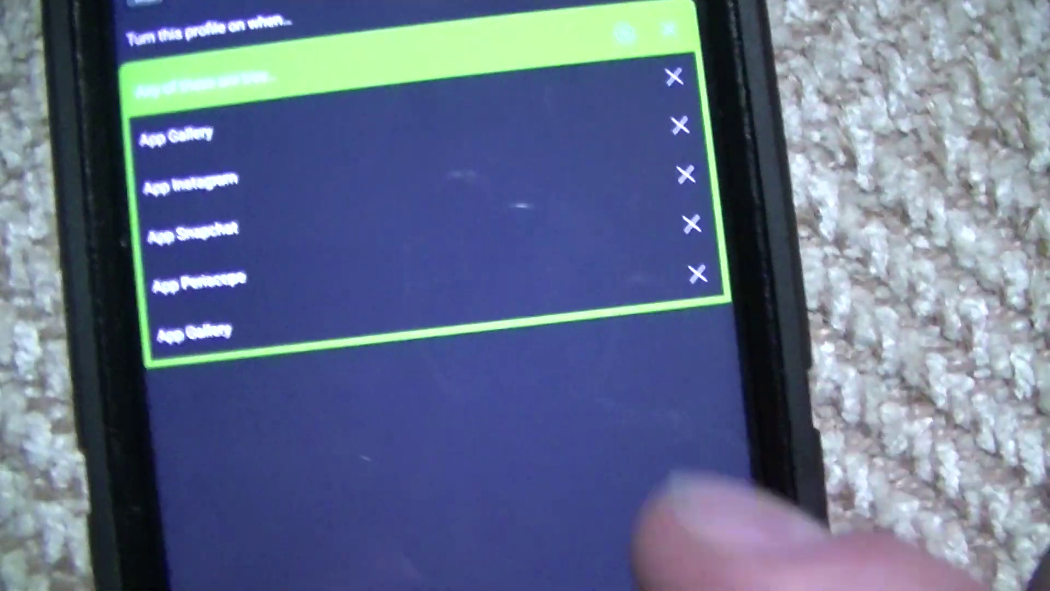
- Exit the app-trigger editor without saving, then open the Camera profile for editing
key("Escape")
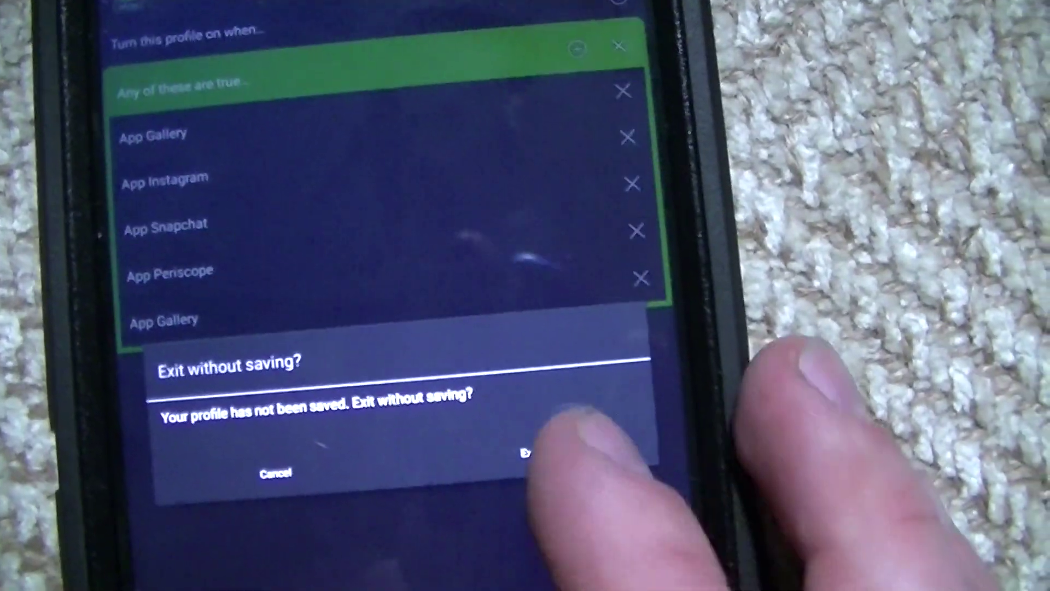
left_click(563, 434)
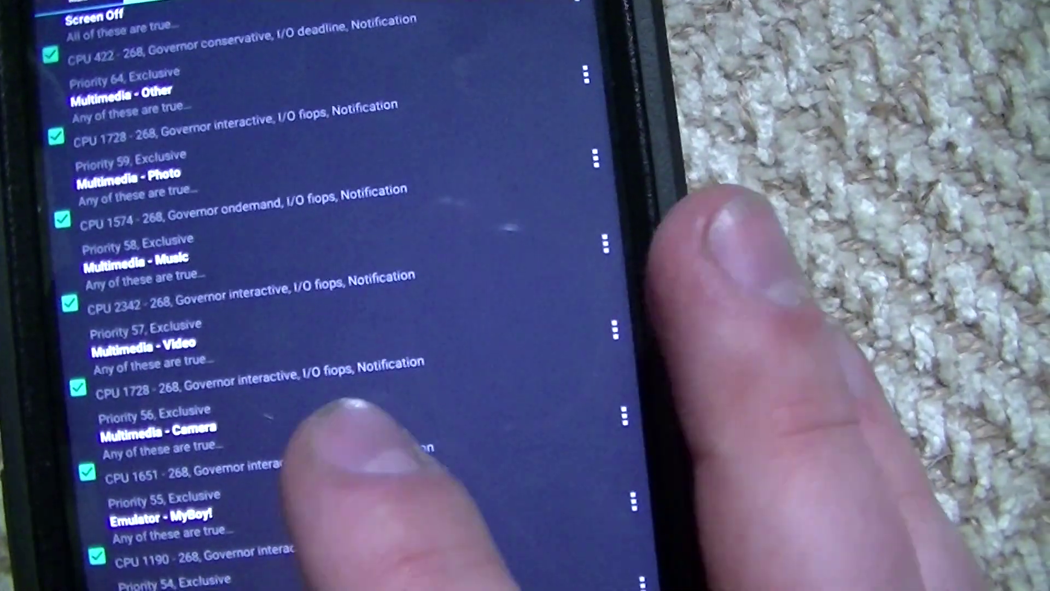
left_click(314, 440)
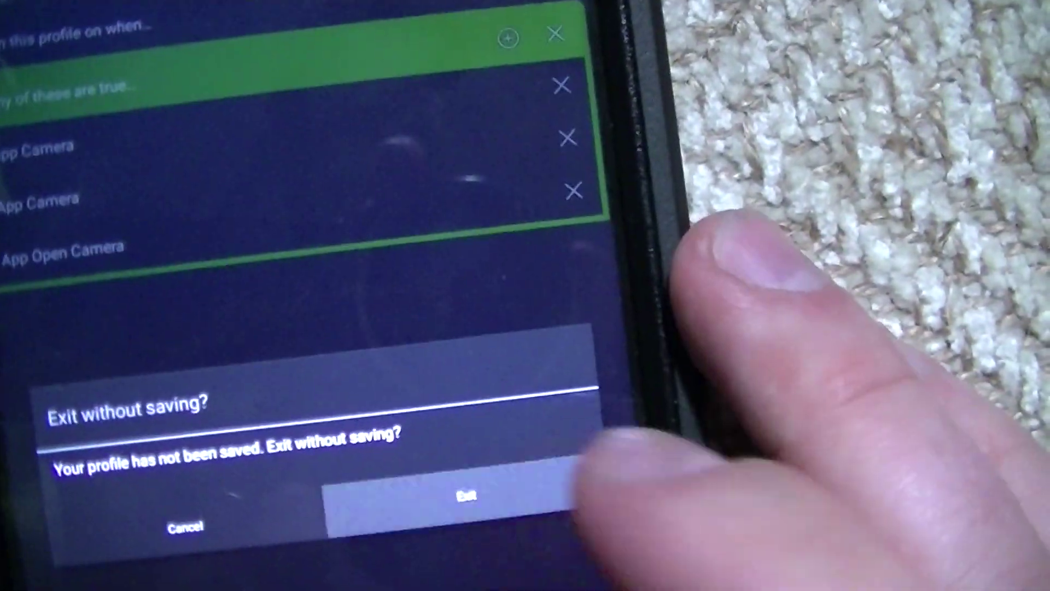
- Exit the Camera and Phone, Contacts profiles without saving, then show recent apps
left_click(457, 494)
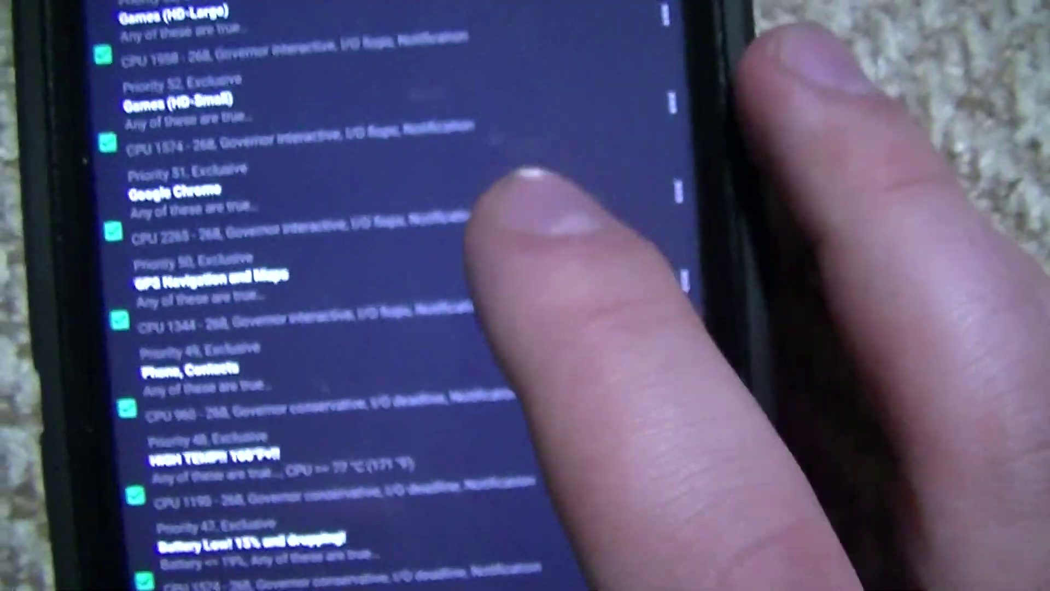
scroll(525, 246, "up", 5)
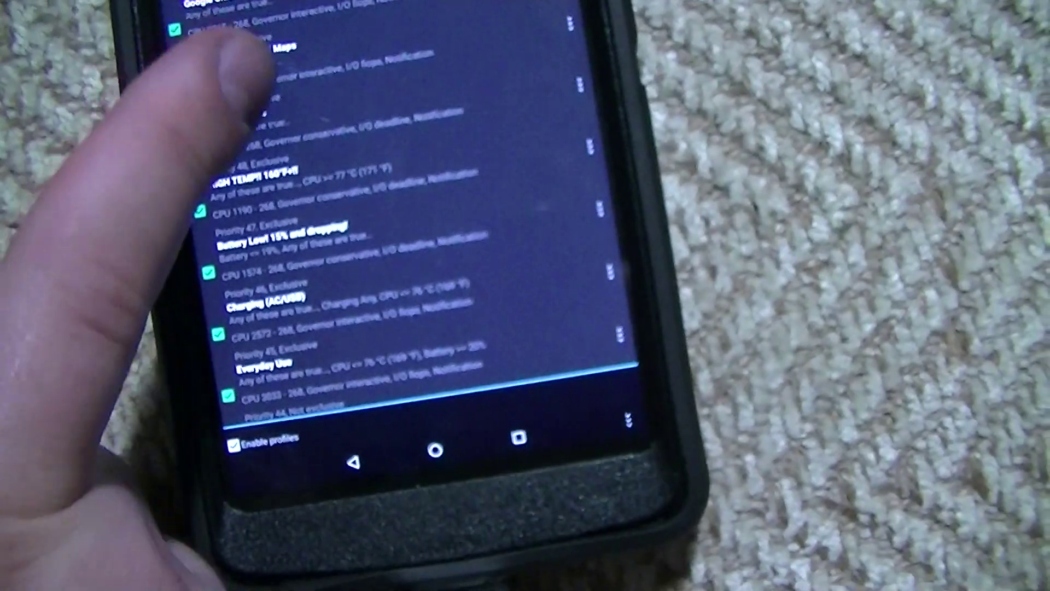
left_click(270, 139)
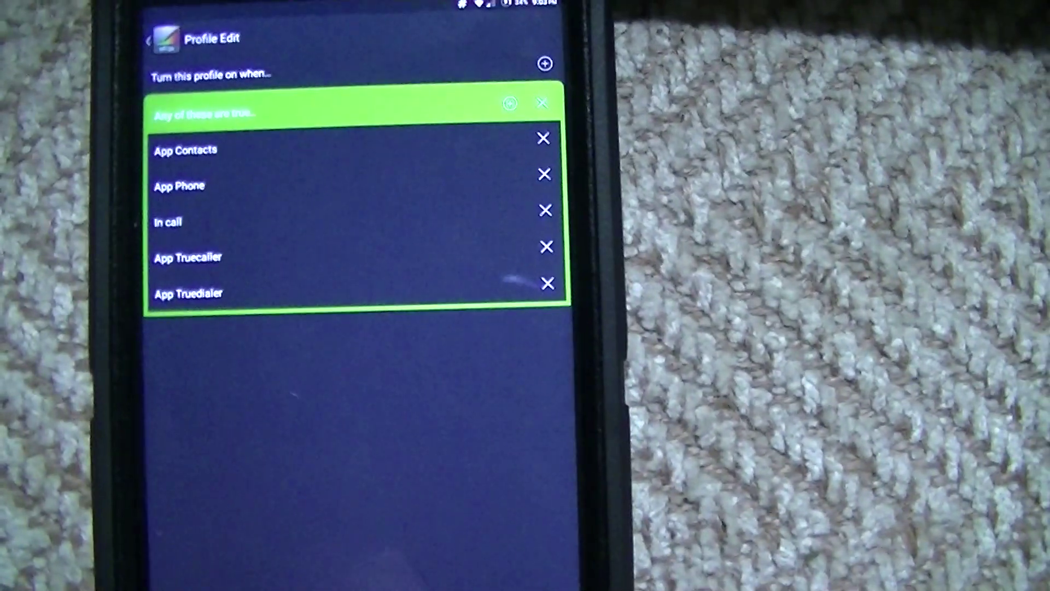
key("Escape")
left_click(432, 427)
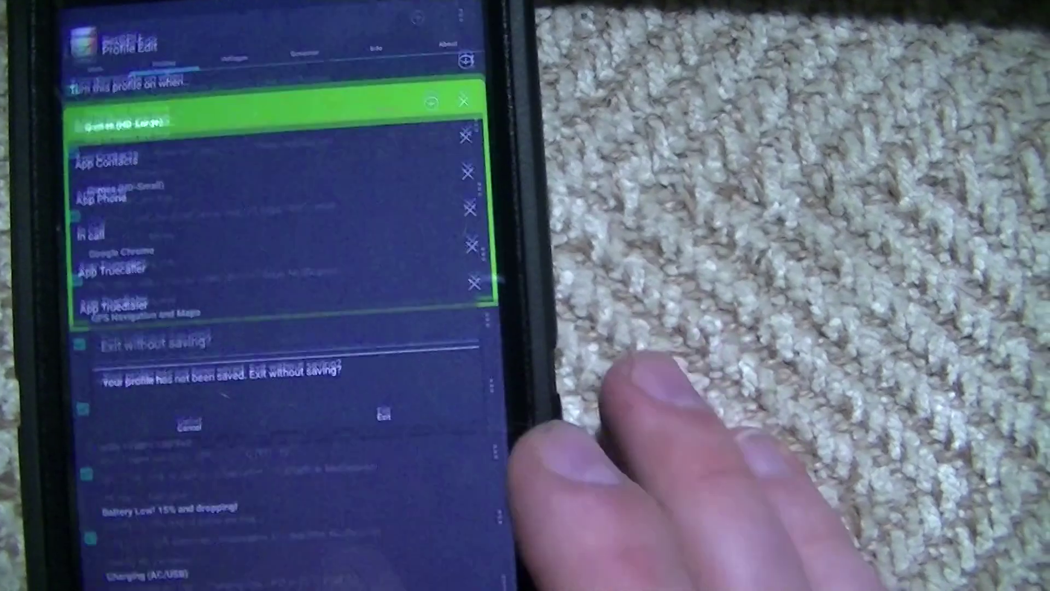
scroll(247, 411, "up", 3)
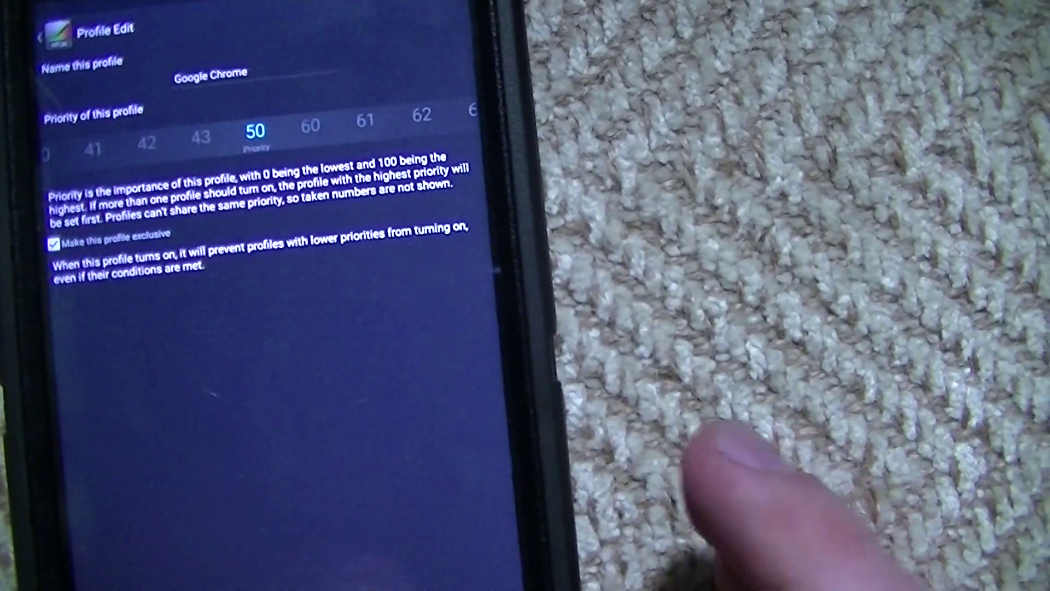
key("alt+Tab")
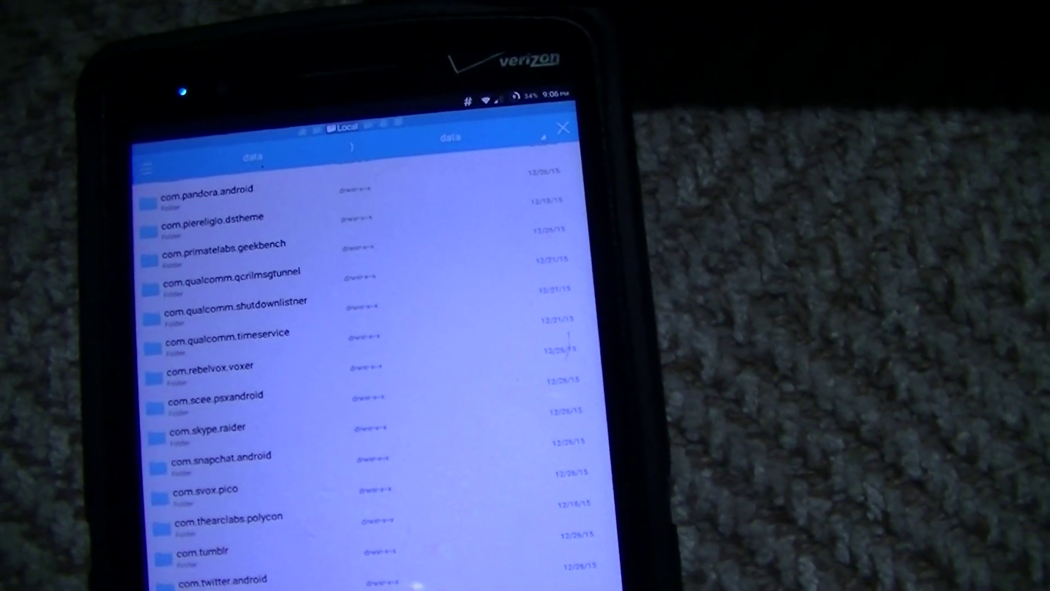
scroll(476, 533, "up", 1)
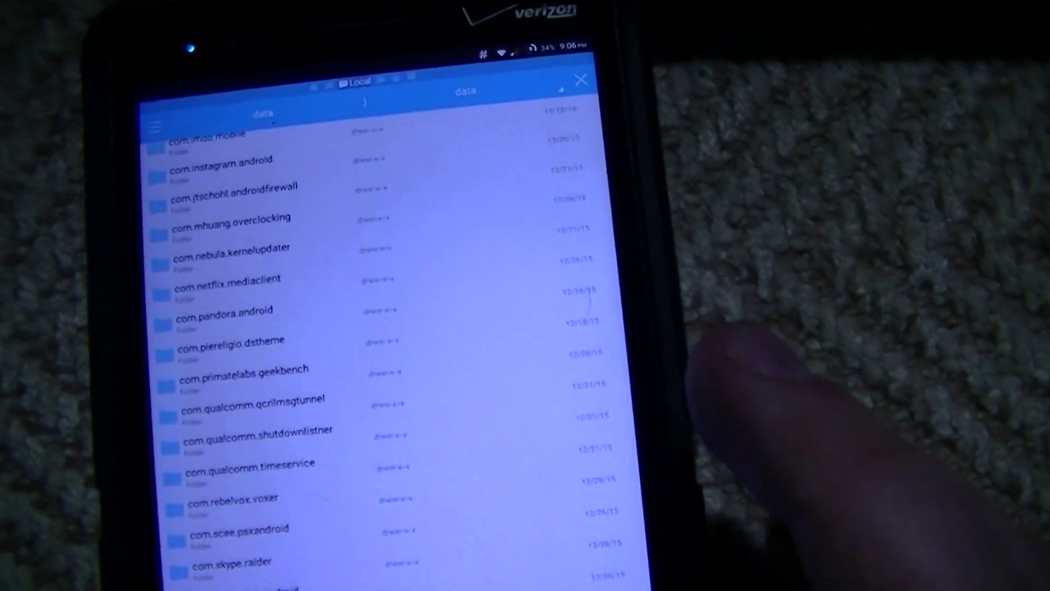
scroll(443, 505, "up", 3)
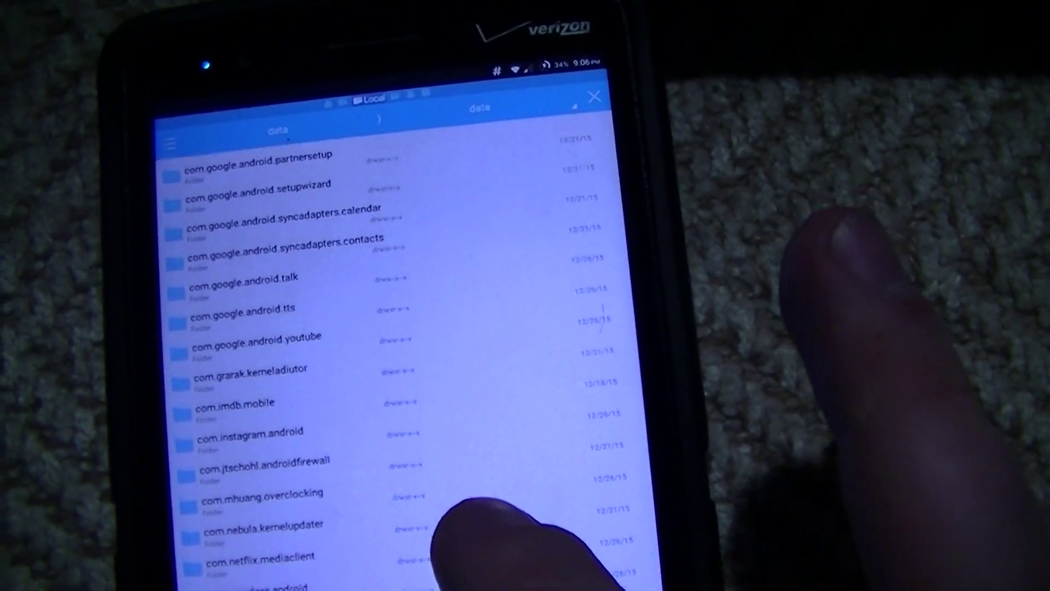
scroll(484, 525, "up", 3)
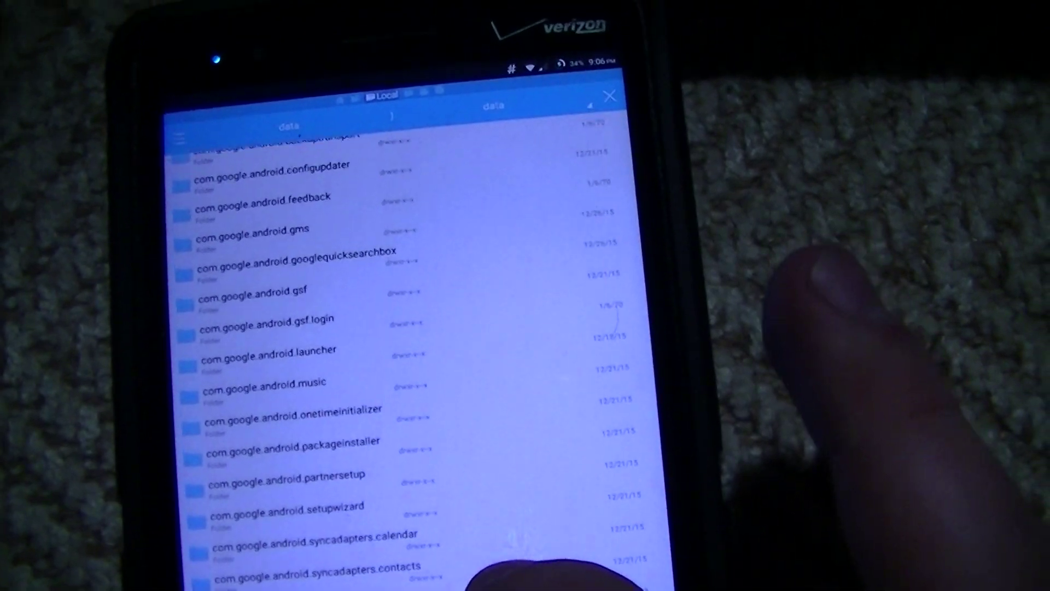
scroll(524, 566, "up", 2)
scroll(508, 492, "up", 2)
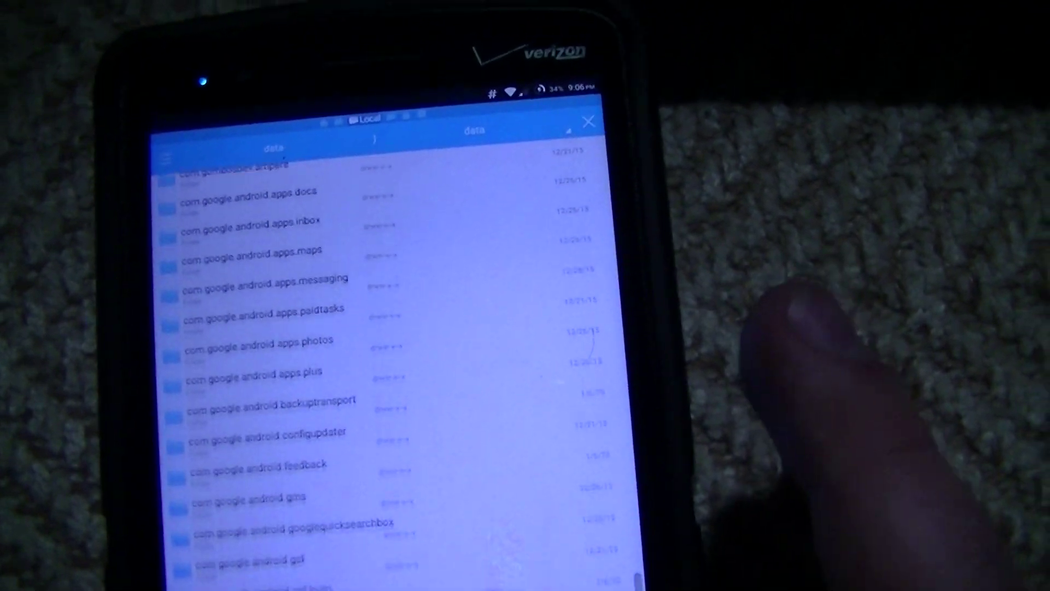
scroll(508, 525, "up", 3)
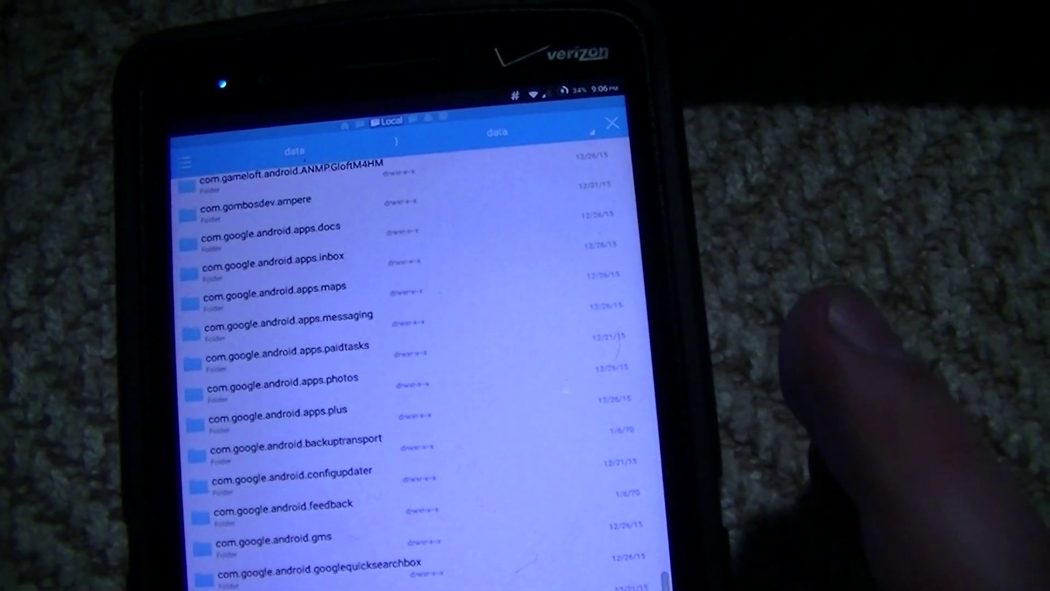
scroll(508, 493, "down", 3)
scroll(508, 525, "down", 1)
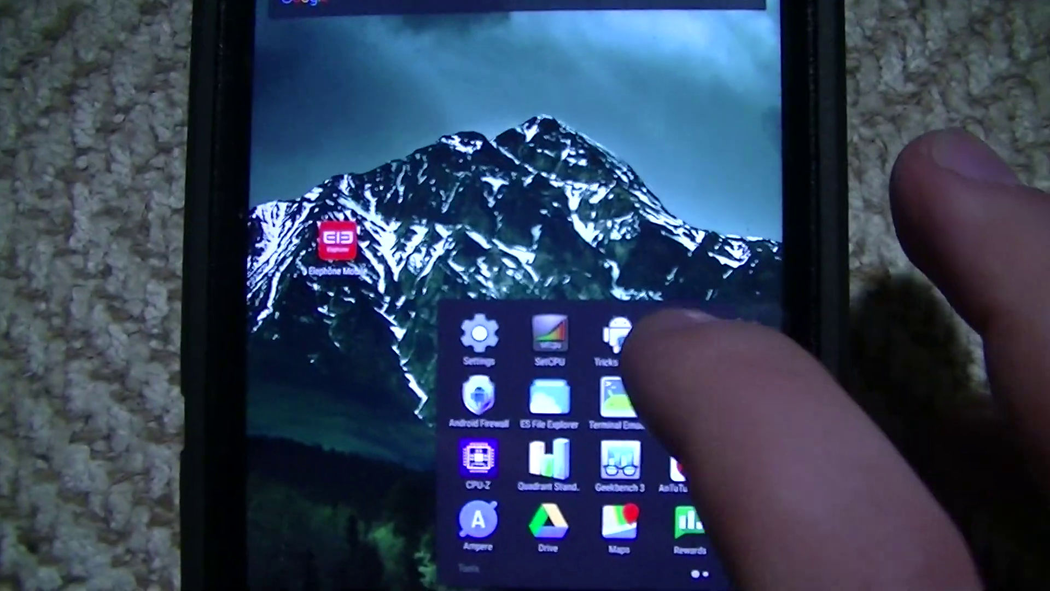
- Launch Kernel Adiutor and pull out its navigation drawer of sections
left_click(611, 386)
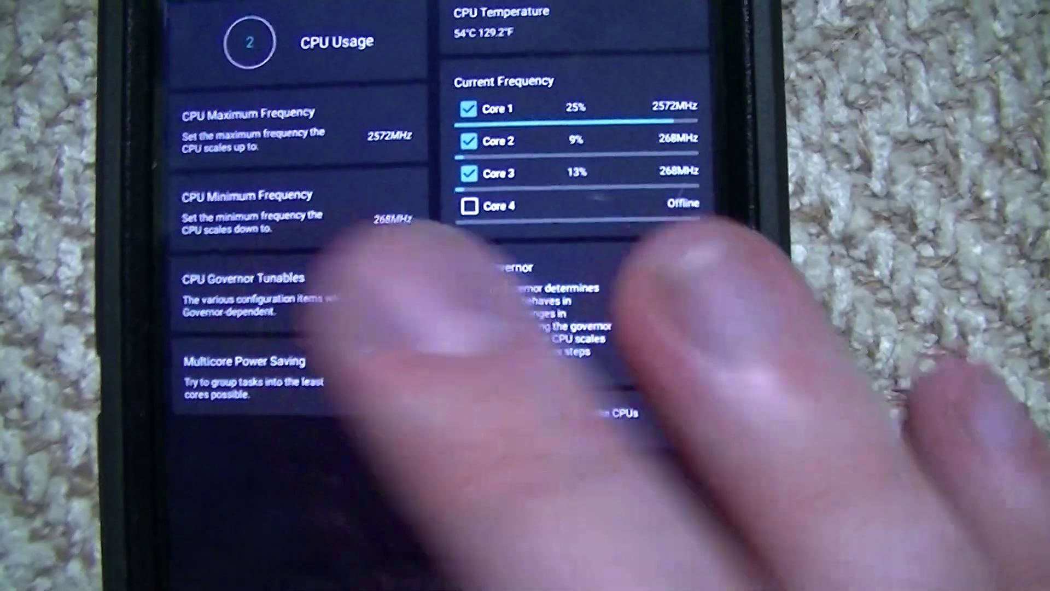
left_click_drag(246, 369, 369, 394)
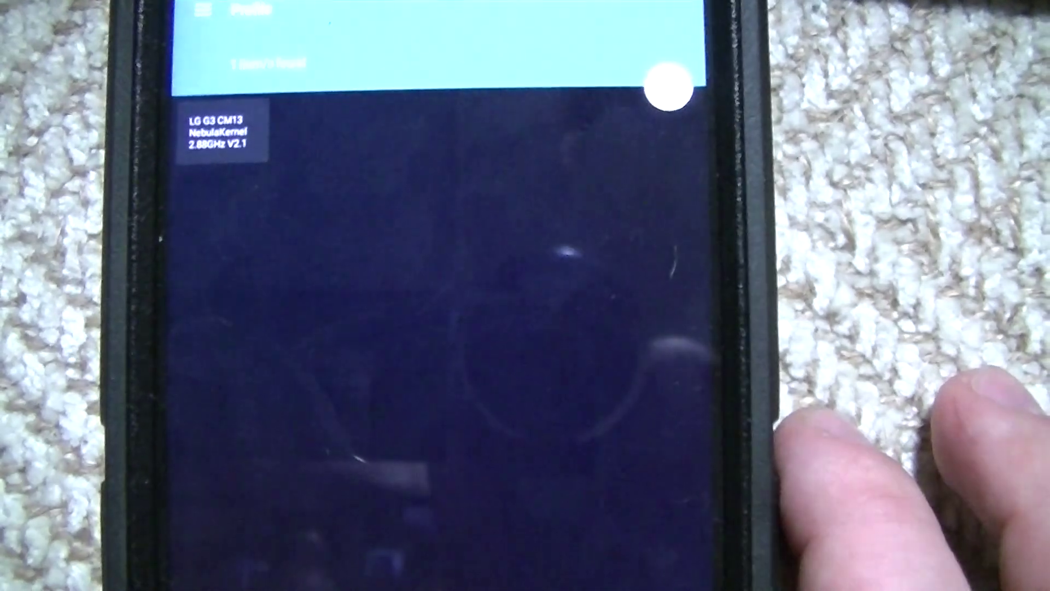
- Dismiss recents and launch Terminal Emulator from the home screen's Tools folder
key("alt+Tab")
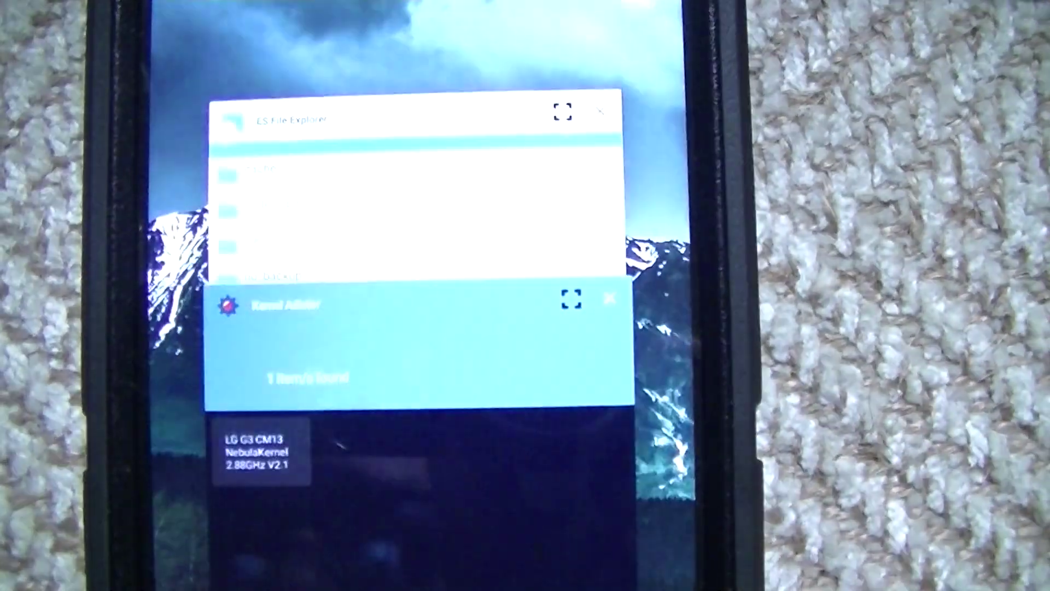
key("Escape")
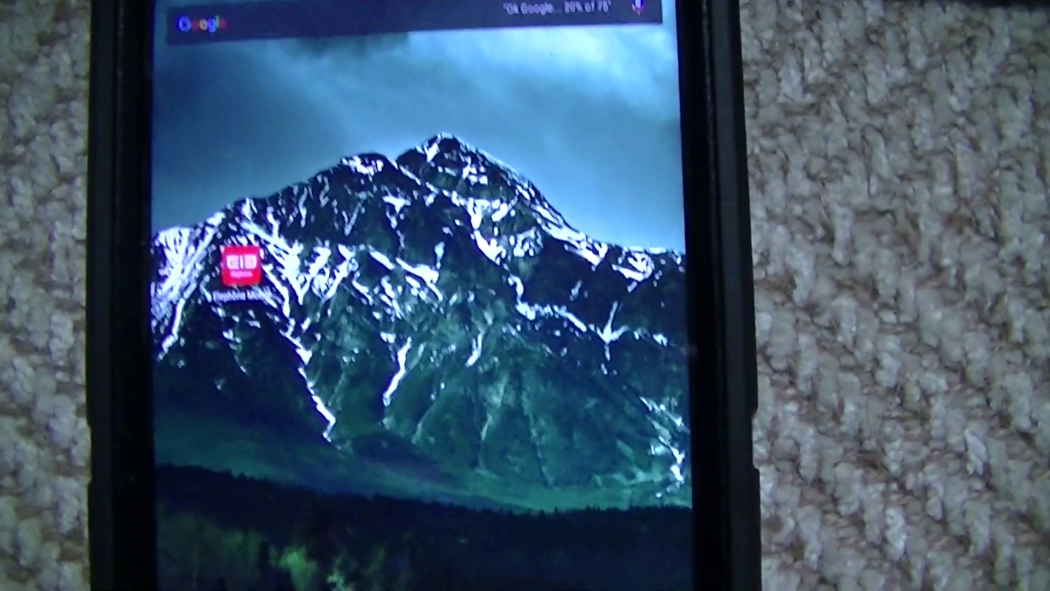
left_click(460, 493)
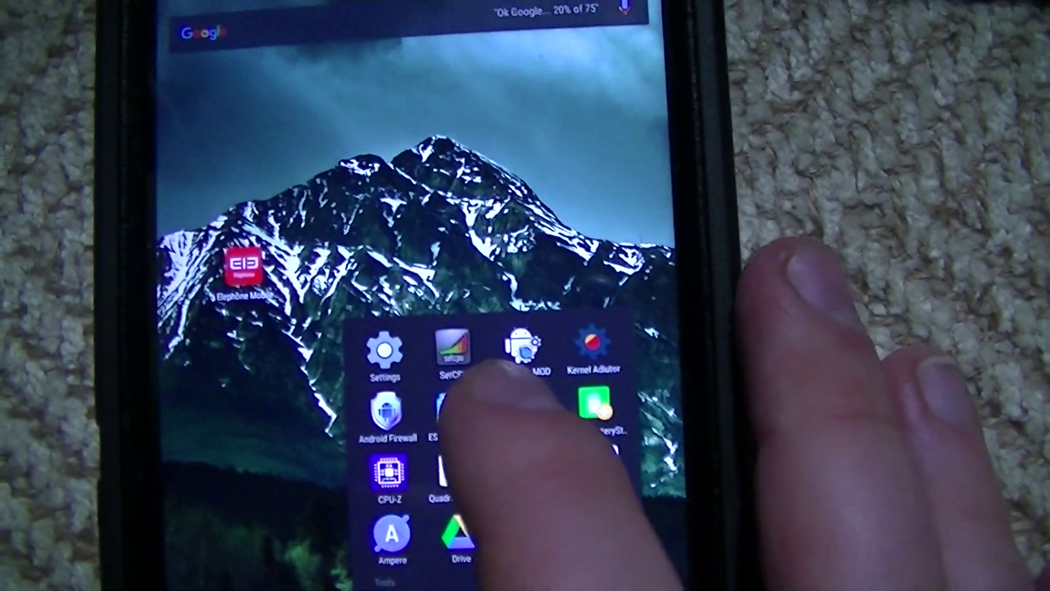
left_click(492, 403)
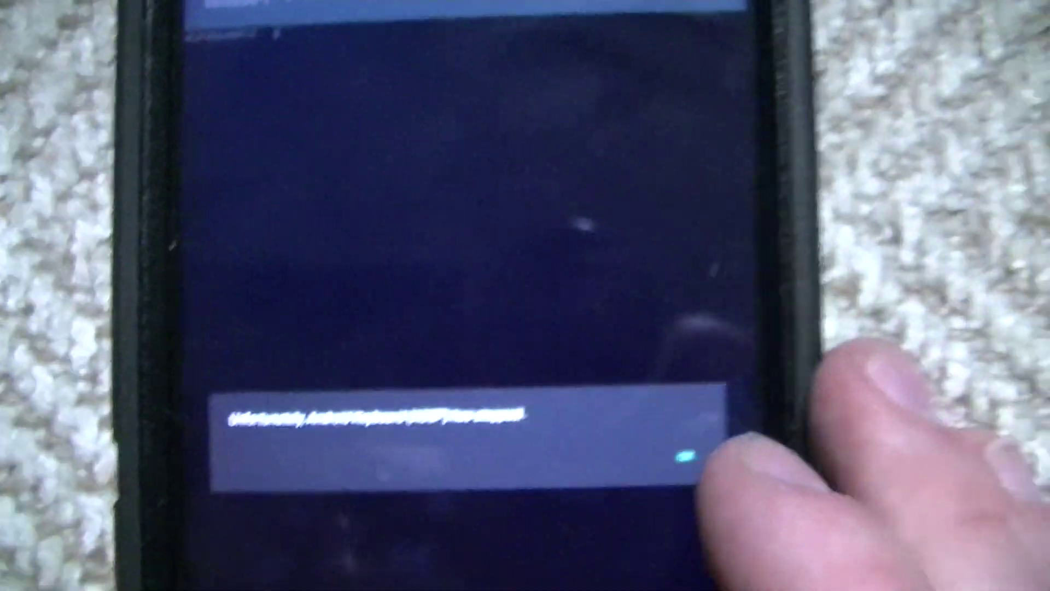